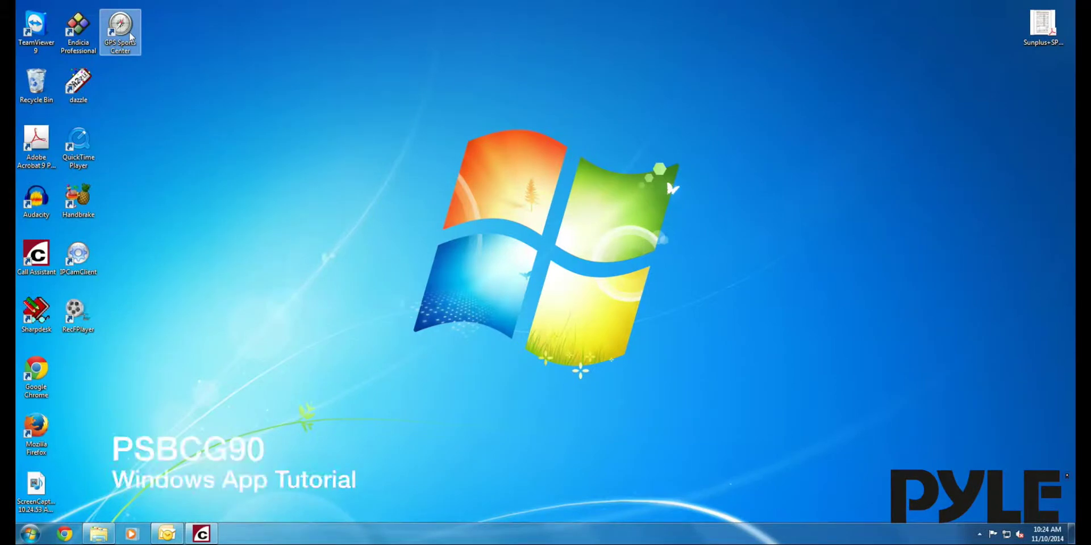
Step: Launch GPS Sports Center from its desktop icon
double_click(130, 36)
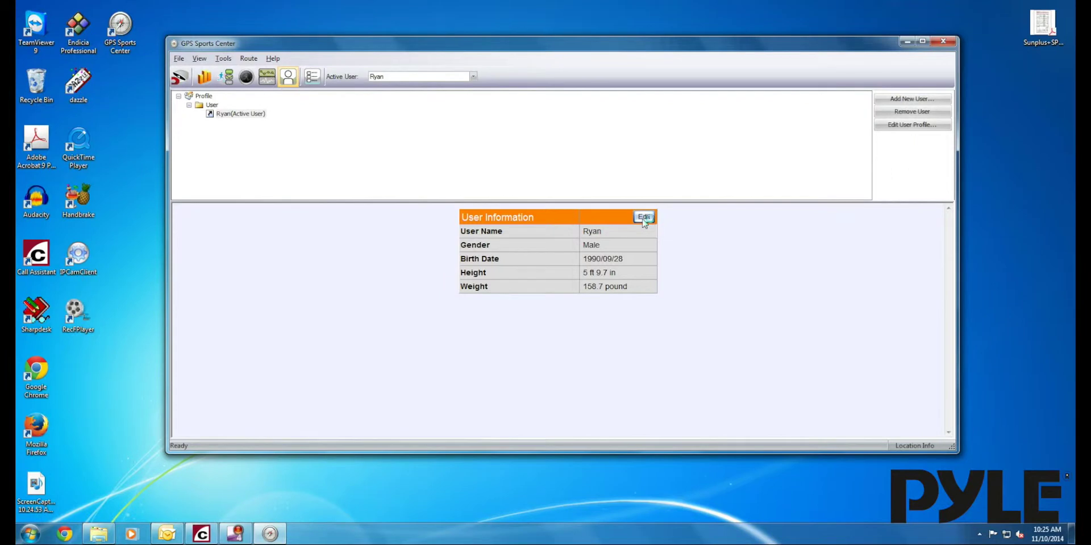
Step: Edit the profile to 5 ft 10.0 in and 160.0 pound, then check the Active User list
left_click(644, 217)
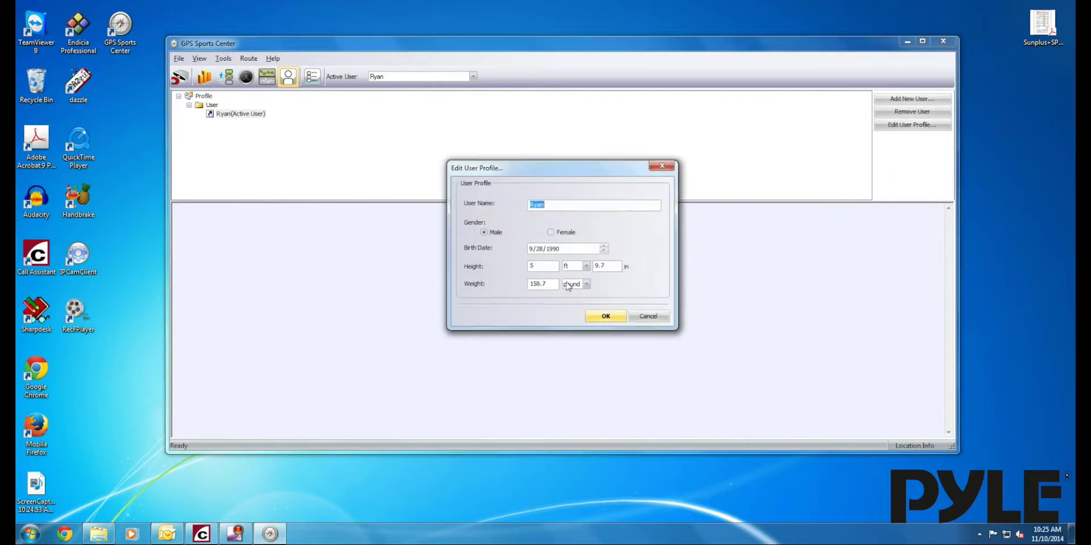
left_click(609, 267)
left_click(550, 283)
type("160")
left_click(594, 317)
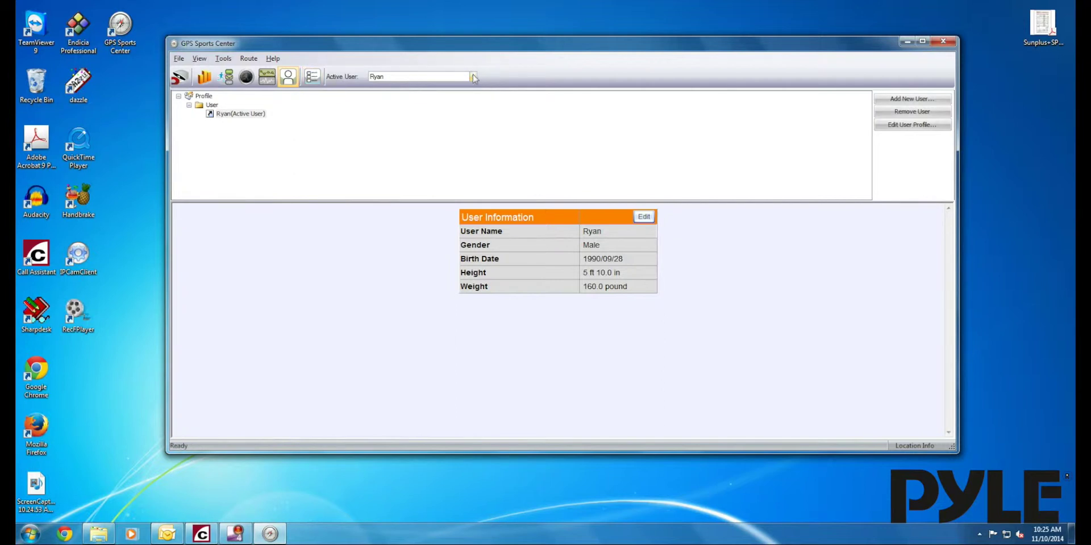
left_click(473, 77)
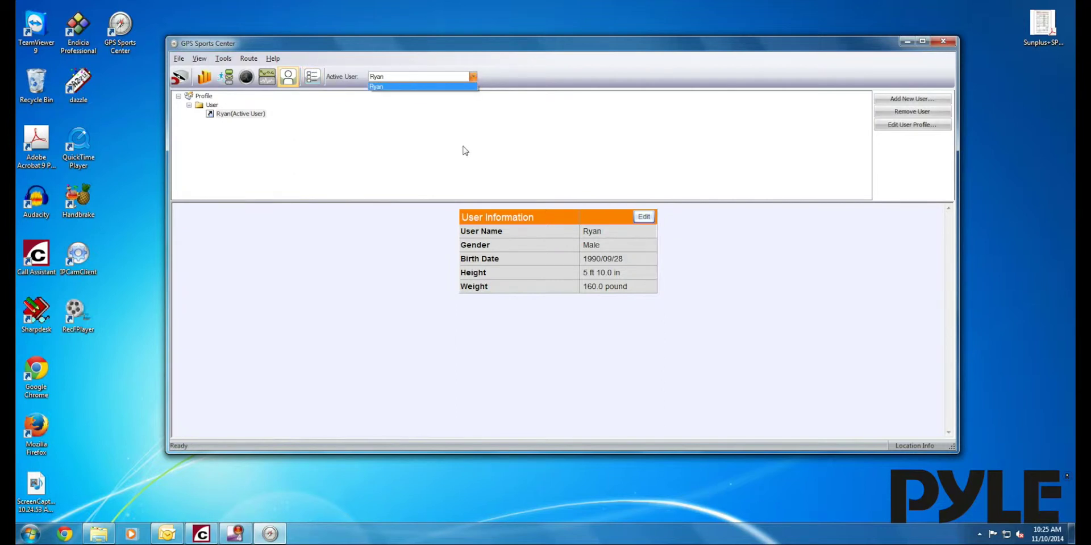
left_click(474, 77)
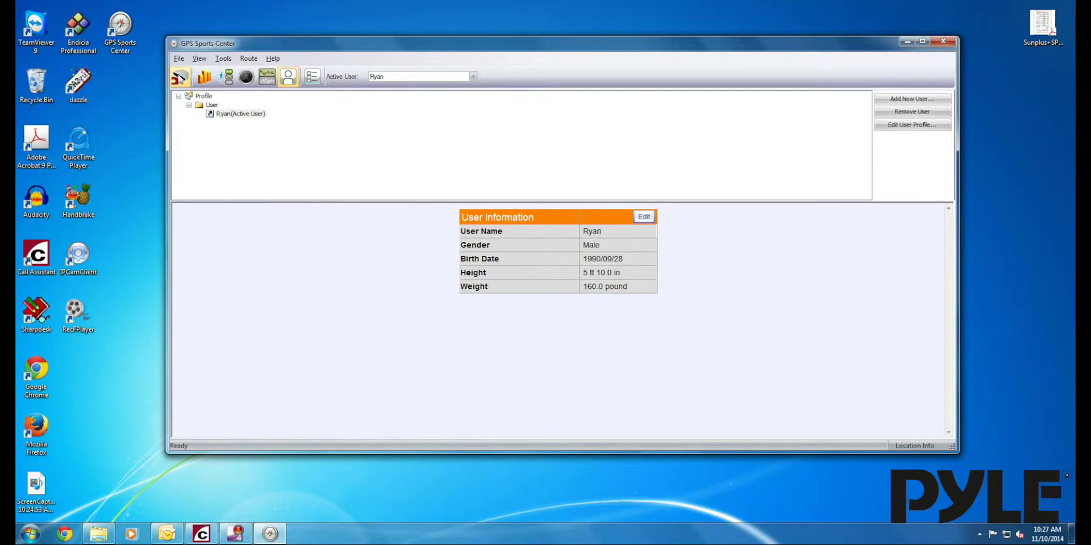
Step: Import the 2014-11-02 and 2014-11-05 records from the device and set distances to Imperial
left_click(180, 78)
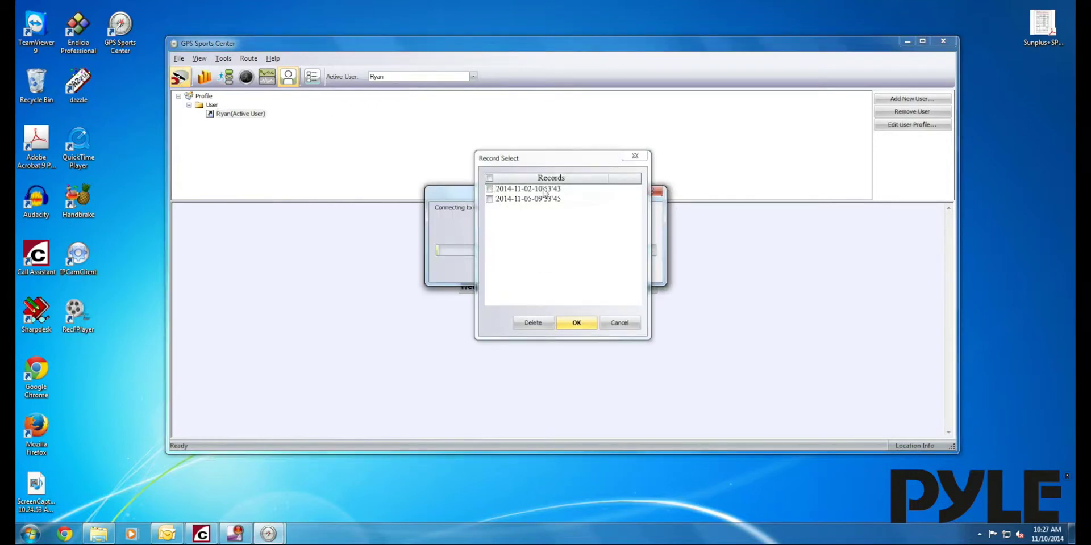
left_click(489, 190)
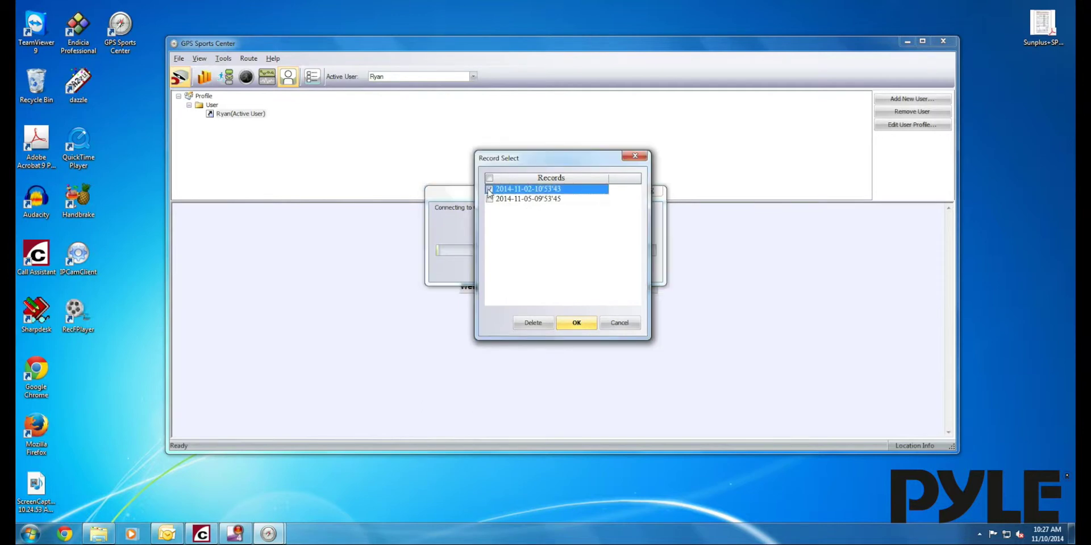
left_click(489, 199)
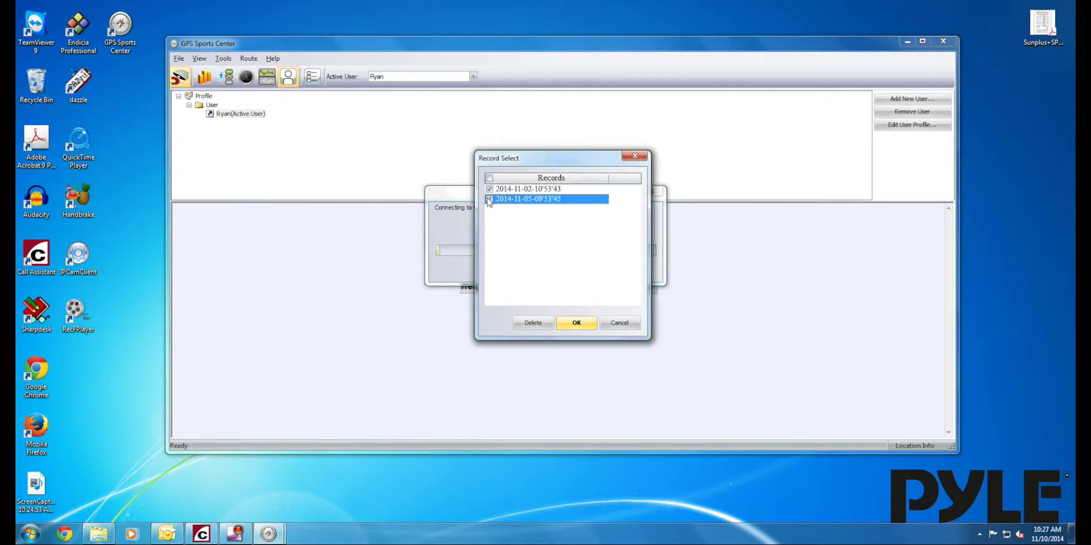
left_click(583, 329)
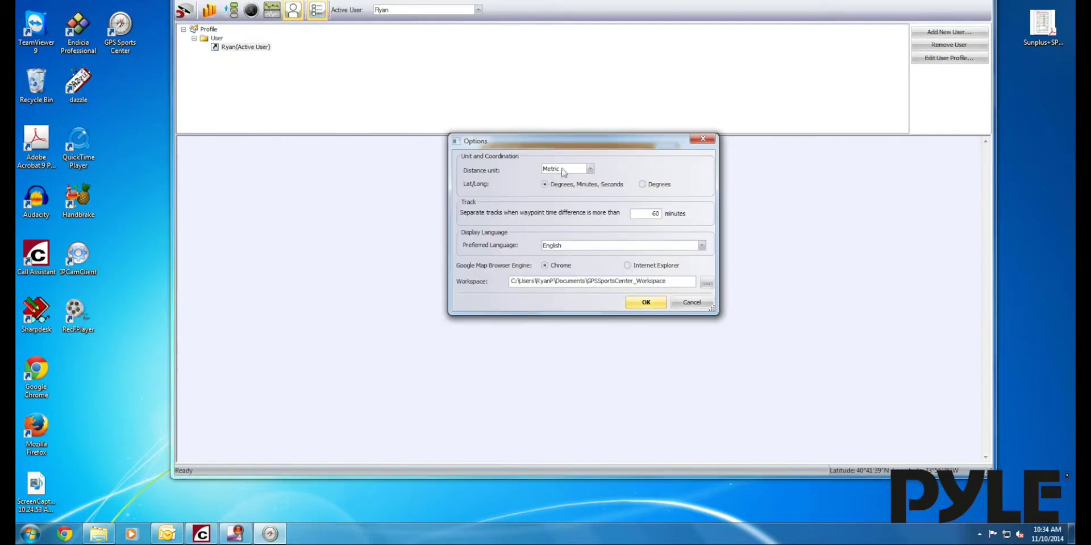
left_click(590, 169)
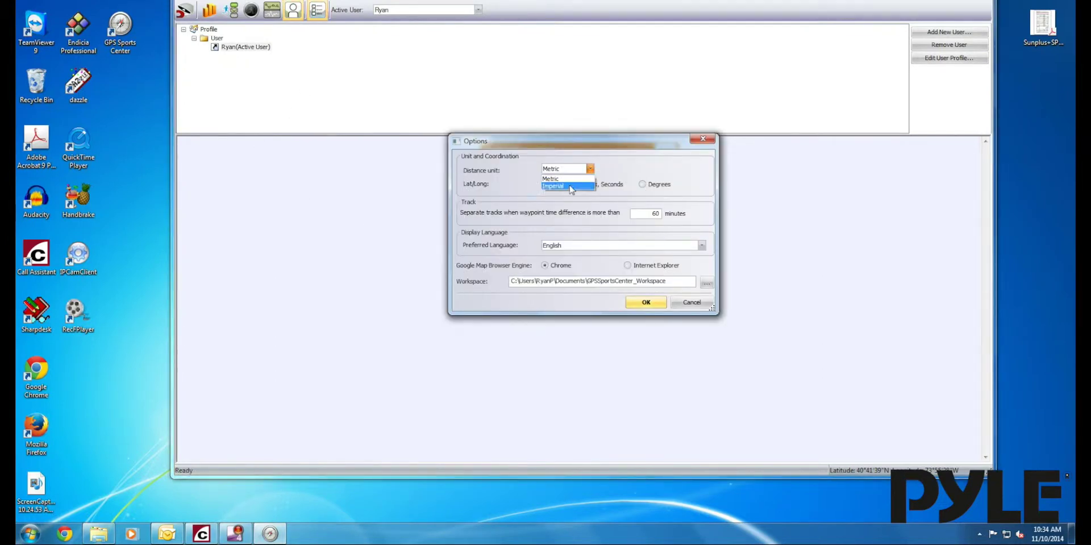
left_click(569, 186)
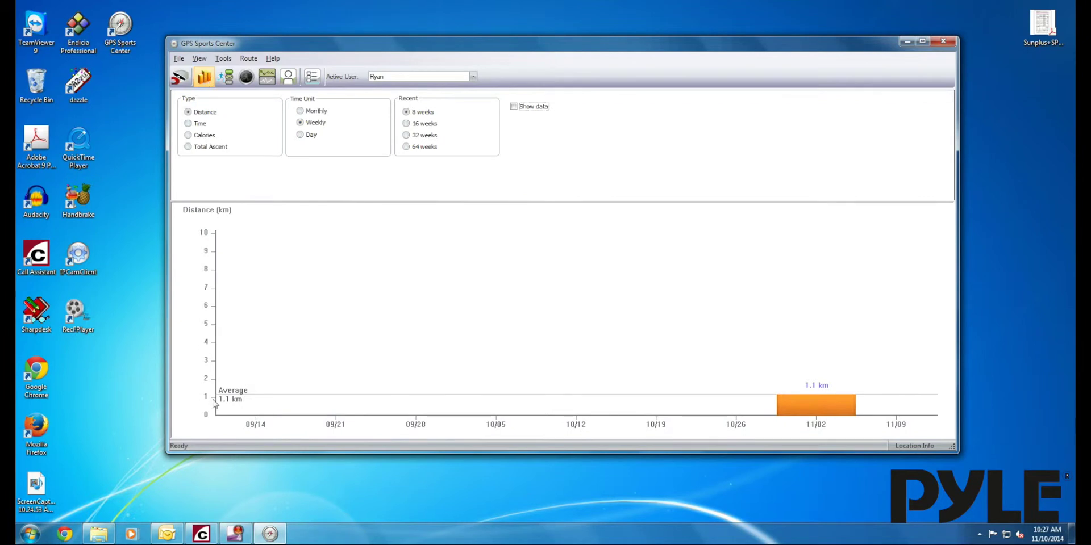
Step: Set the statistics chart to monthly totals of Total Ascent
left_click(302, 135)
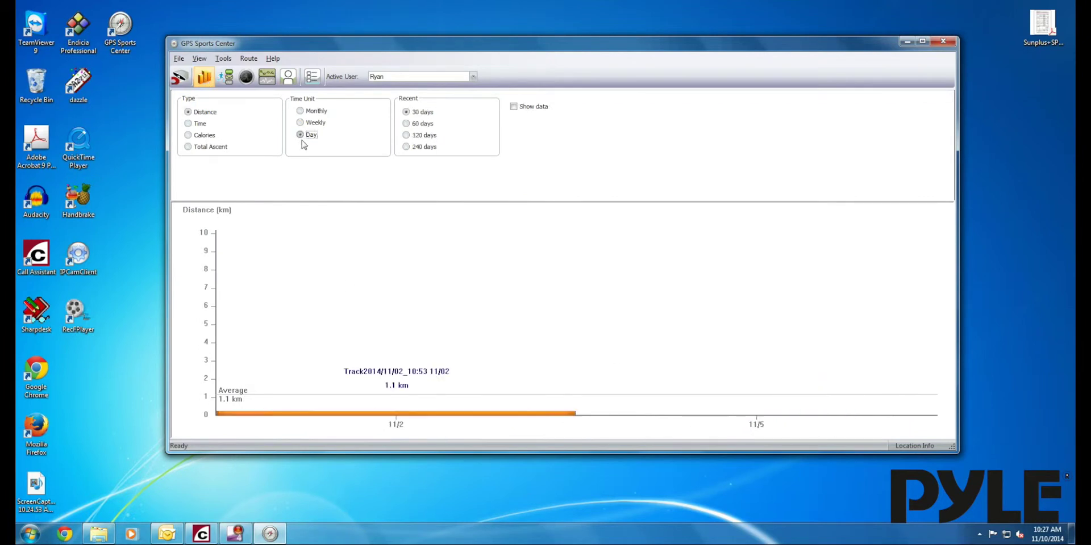
left_click(188, 123)
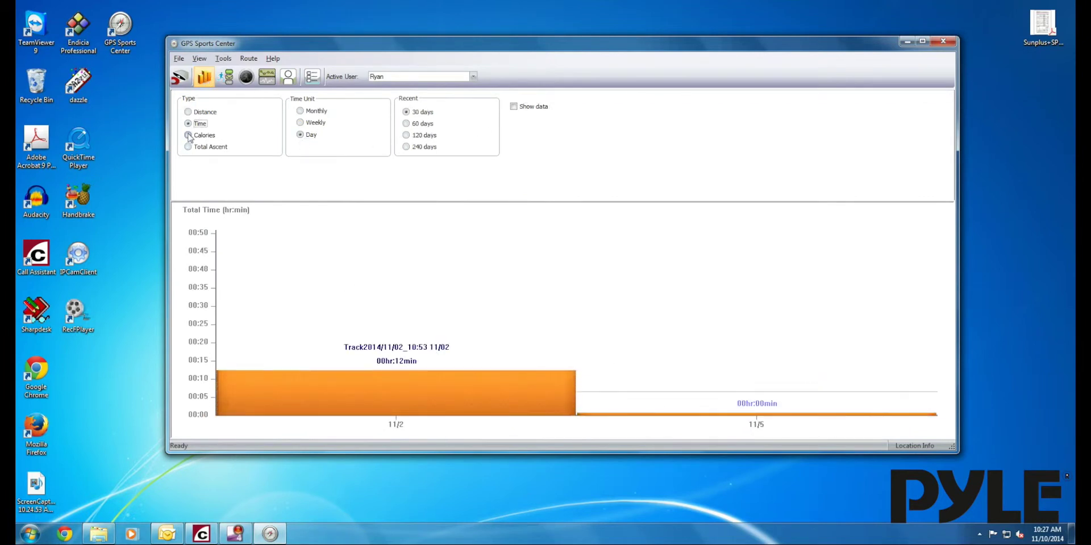
left_click(188, 136)
key("Down")
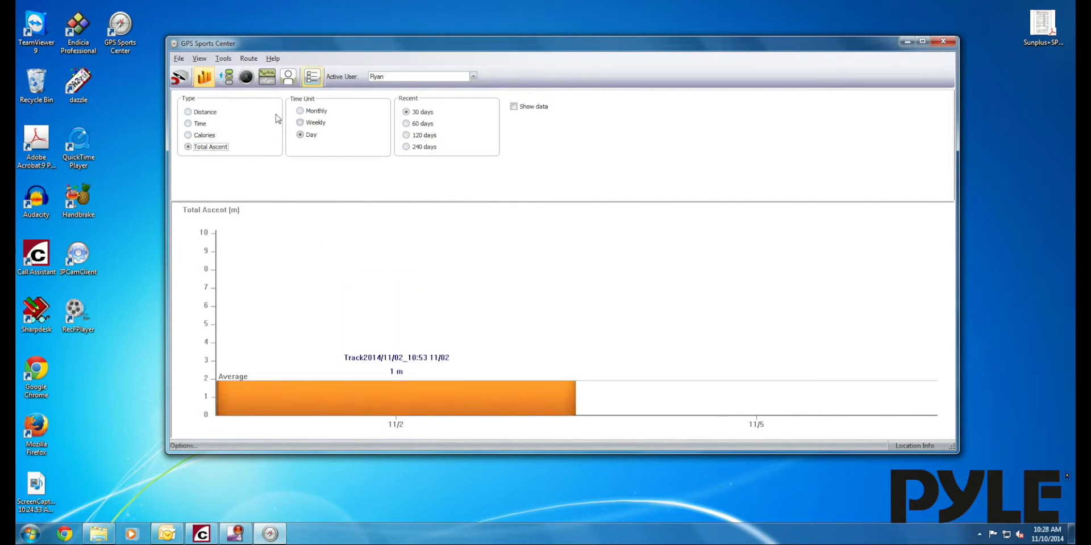
left_click(300, 121)
left_click(300, 111)
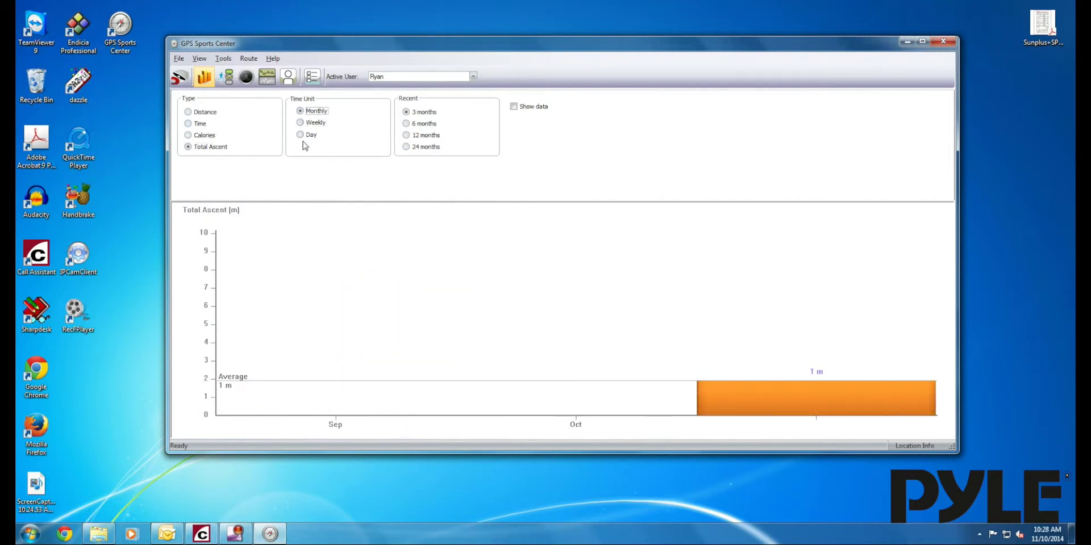
Step: Limit the chart to 3 months and show its data table
left_click(406, 123)
left_click(406, 112)
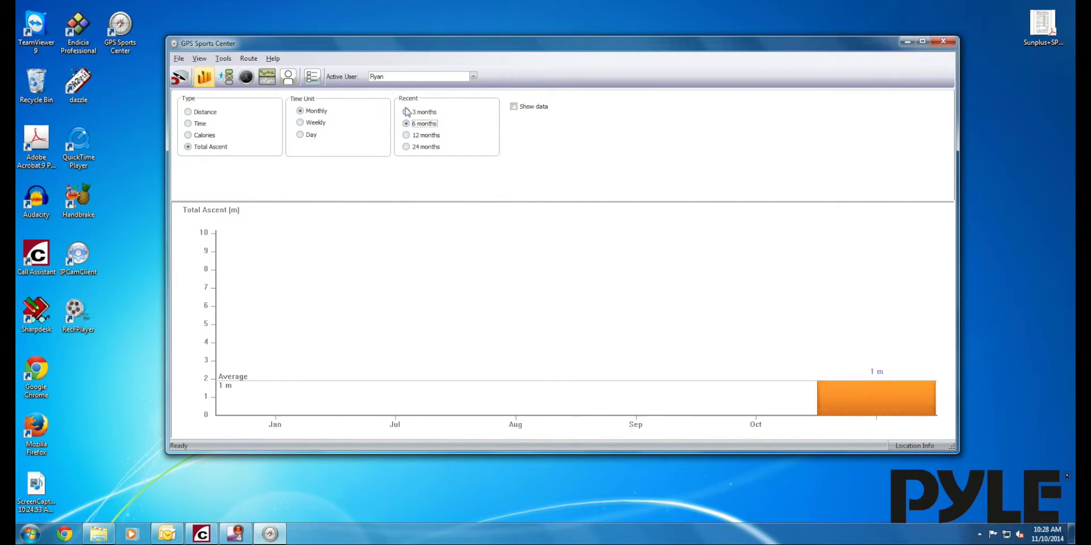
left_click(514, 107)
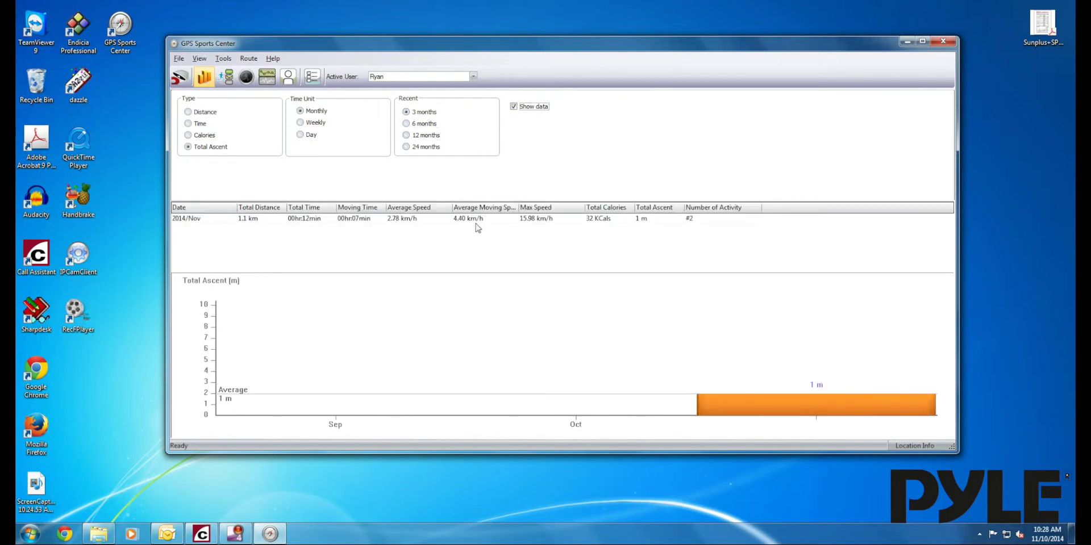
Step: Select the 11/2 track in the track list and view its summary
left_click(225, 76)
left_click(340, 109)
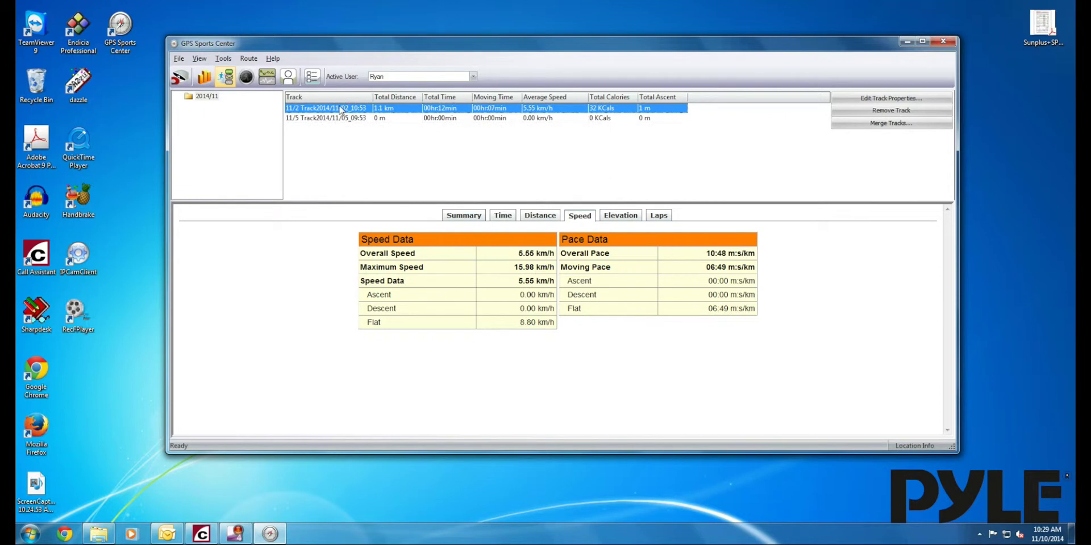
left_click(468, 216)
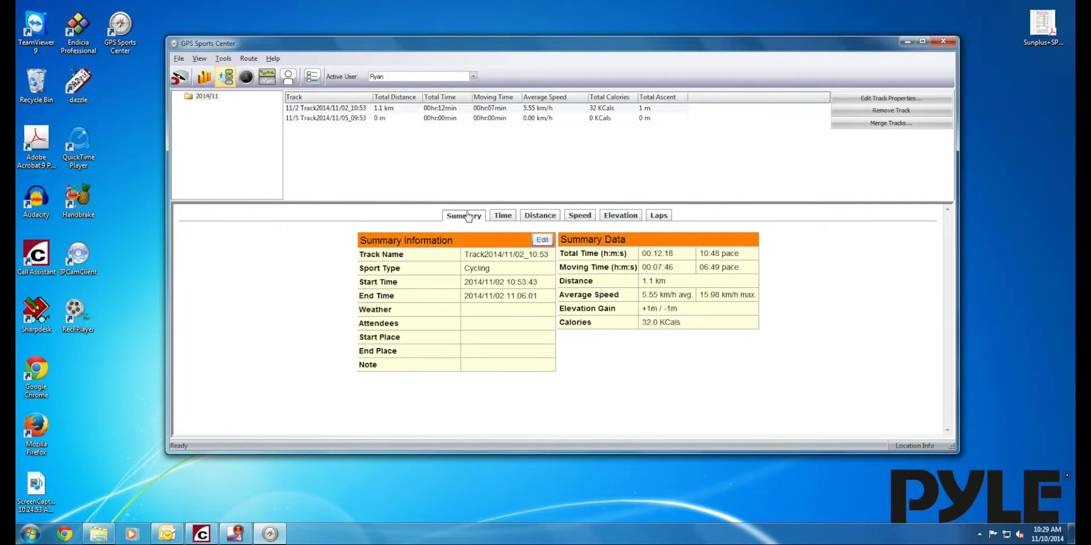
left_click(372, 108)
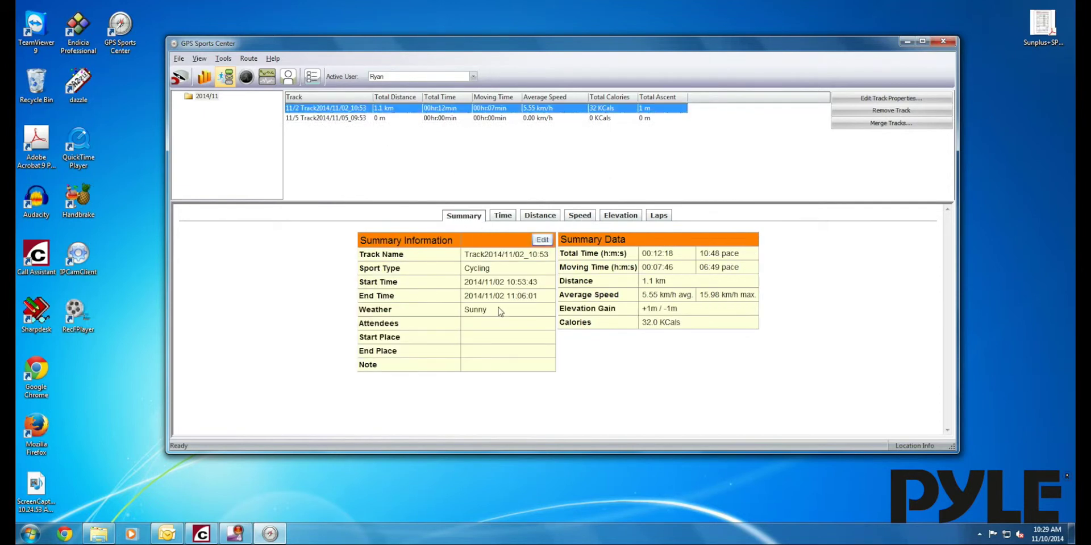
Step: Fill in the 11/2 track's properties: Sunny, My biking group, trail to home, and a note
left_click(543, 240)
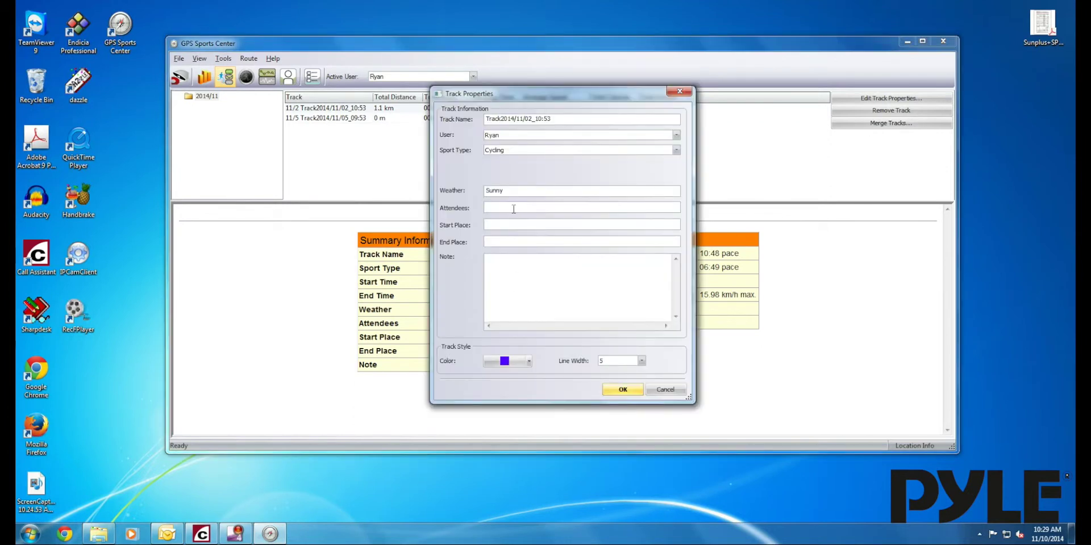
left_click(514, 209)
type("My b")
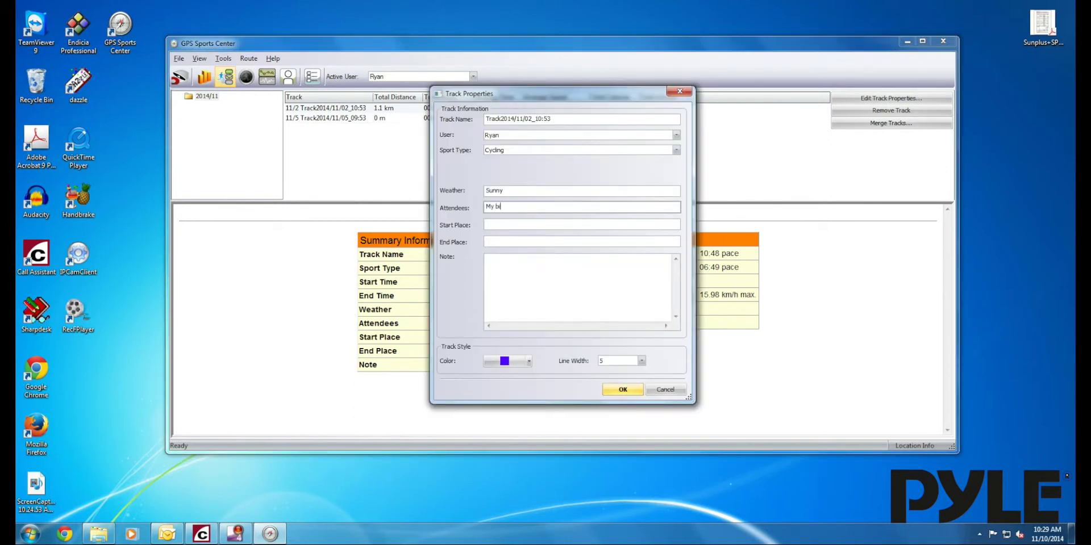
type("king group")
key("Tab")
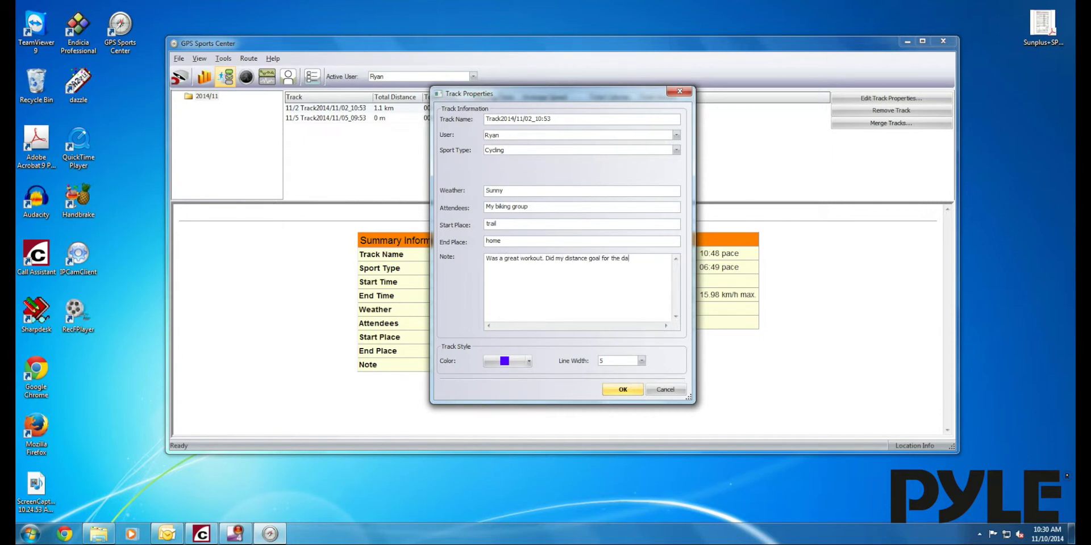
left_click(622, 391)
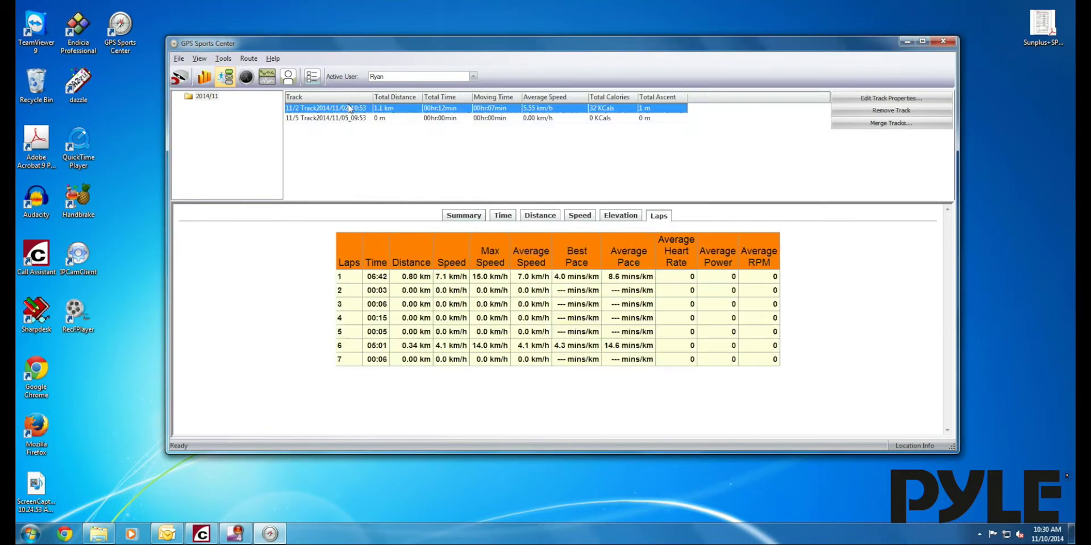
Step: Review the 11/2 ride's Elevation, Summary, Time, Distance and Speed statistics tabs
left_click(625, 217)
left_click(464, 217)
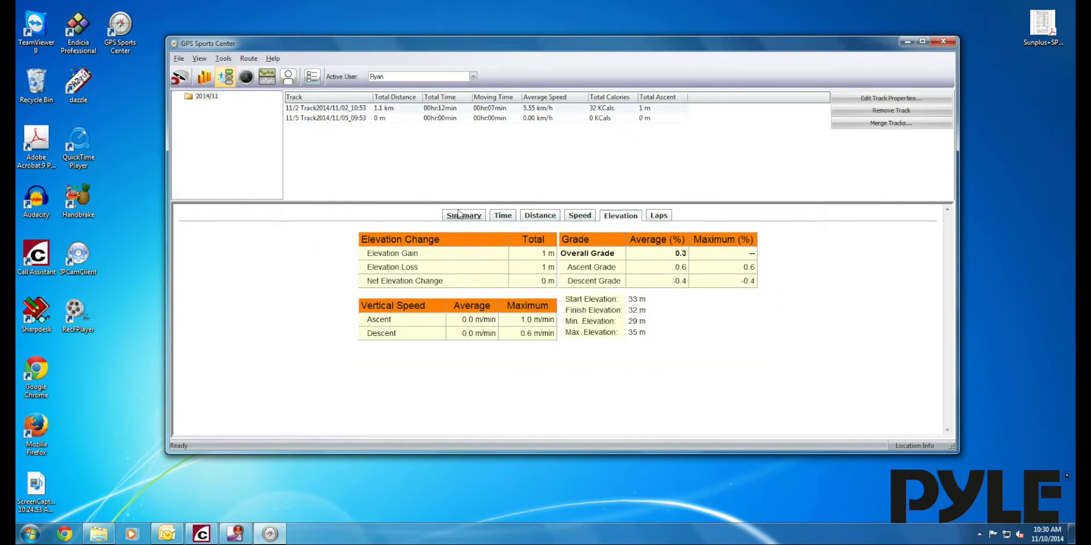
left_click(503, 217)
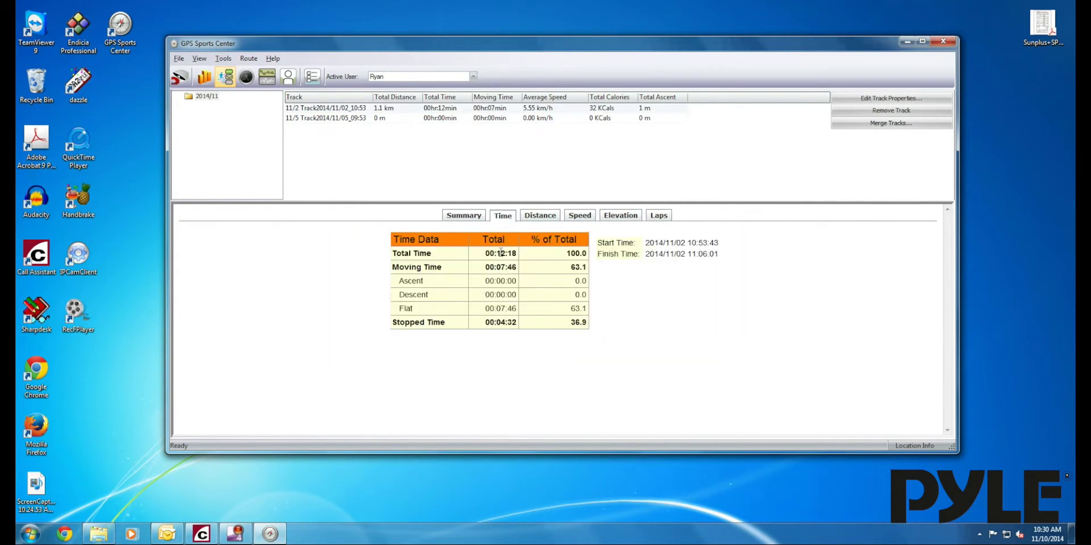
left_click(545, 221)
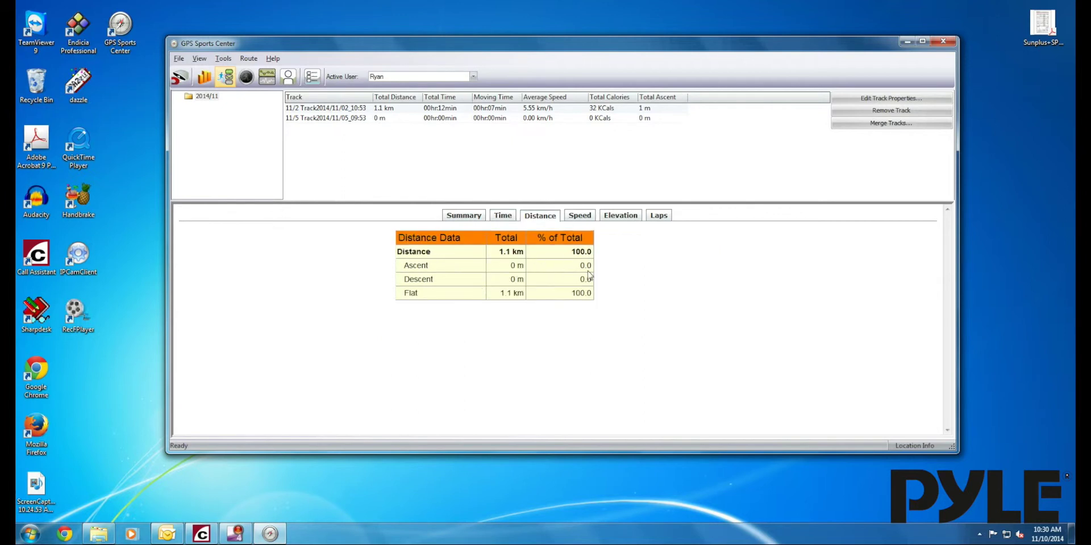
left_click(580, 219)
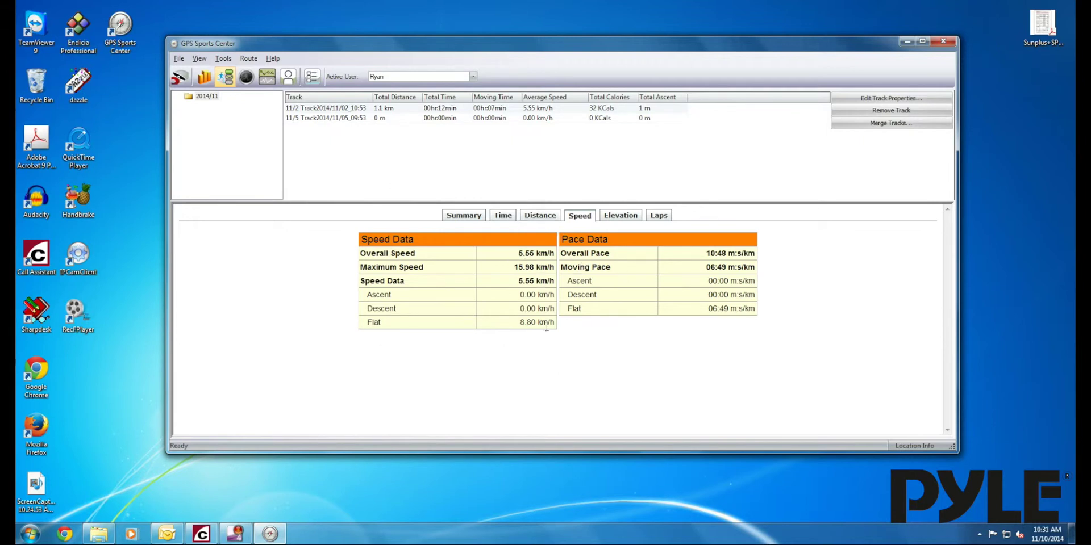
left_click(246, 76)
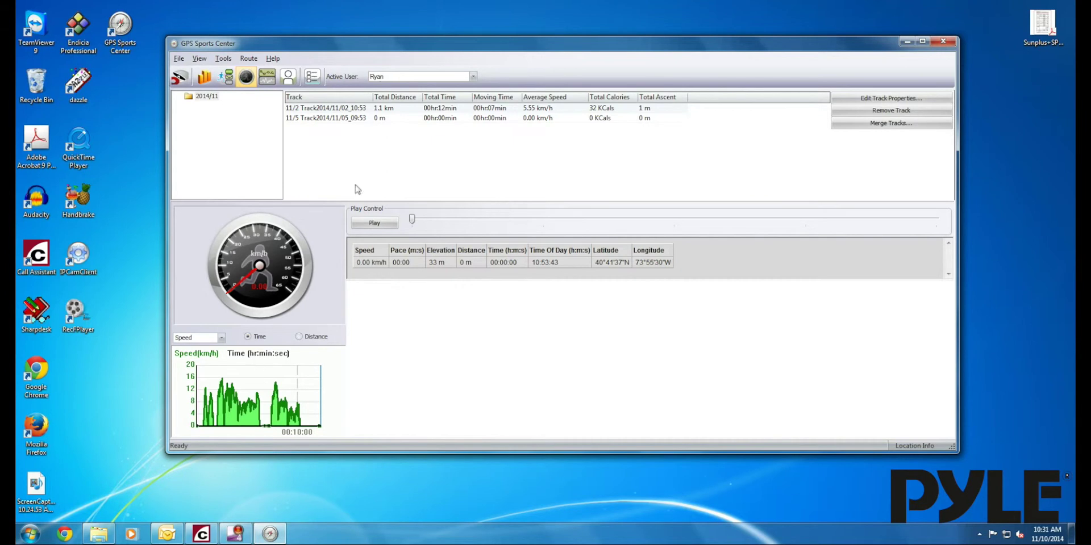
Step: Enlarge the playback window and centre the route on the street map
left_click_drag(383, 48, 388, 0)
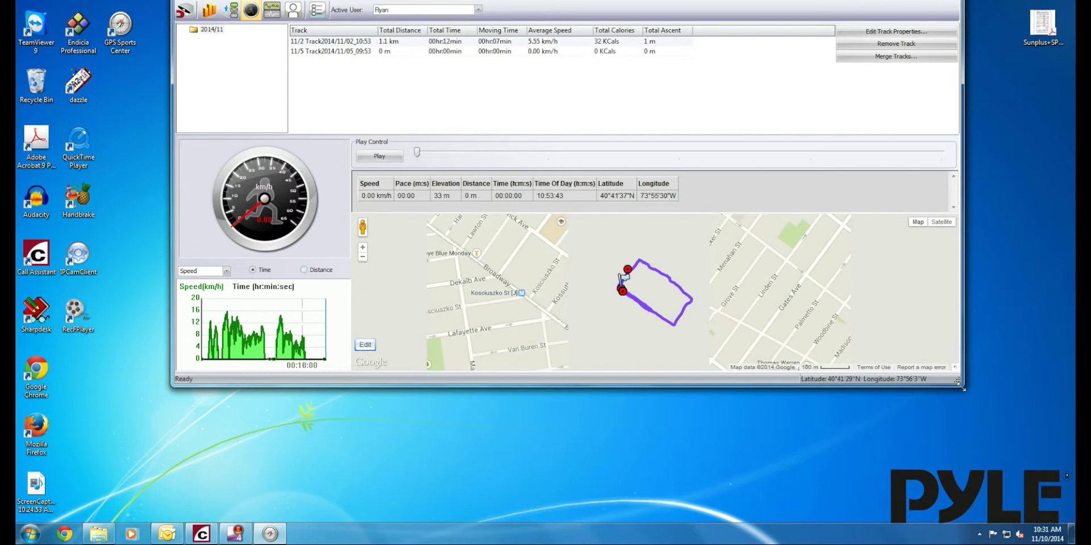
left_click_drag(961, 387, 992, 479)
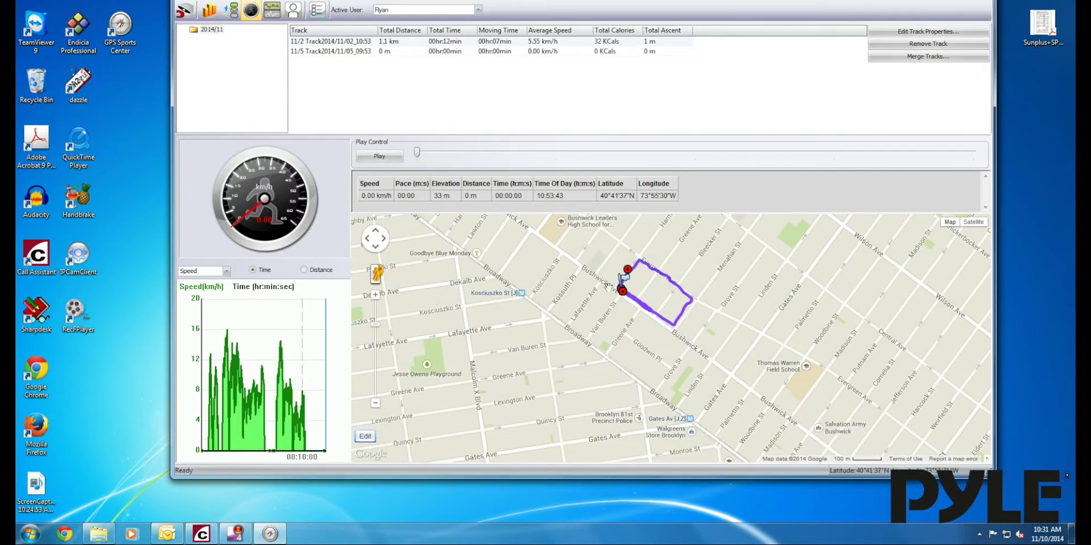
left_click_drag(578, 292, 499, 354)
left_click(304, 270)
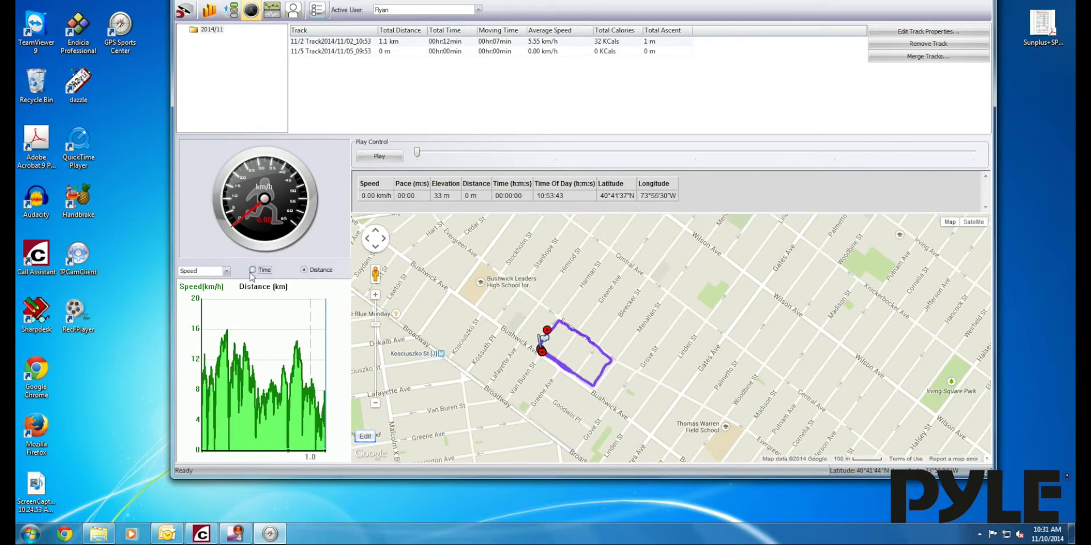
left_click(251, 270)
Step: Graph SRTM Elevation over time and play the ride through to 00:12:18, 1.1 km
left_click(226, 271)
left_click(190, 296)
left_click(226, 271)
left_click(196, 310)
left_click(226, 271)
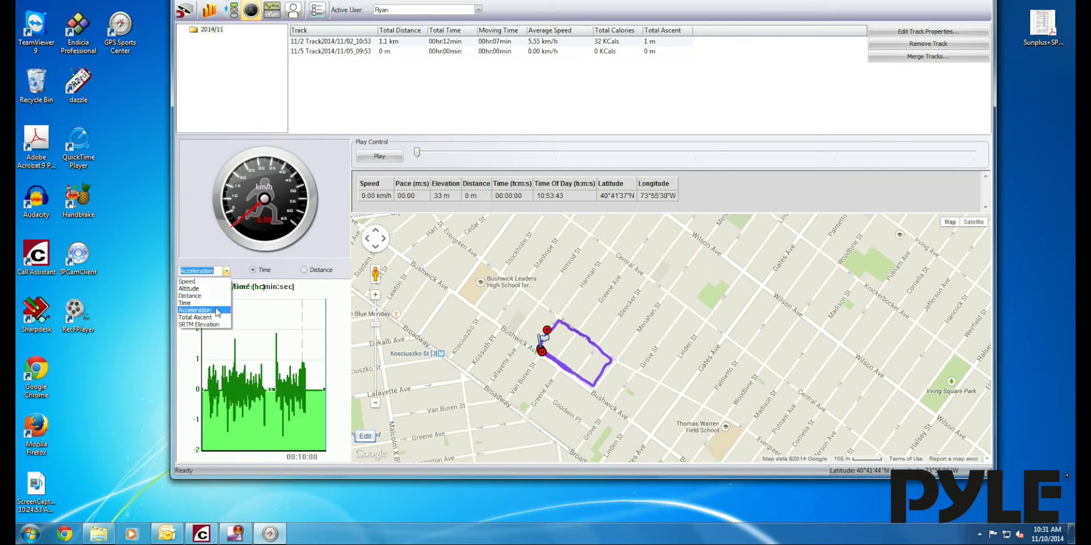
left_click(196, 317)
left_click(226, 271)
left_click(198, 324)
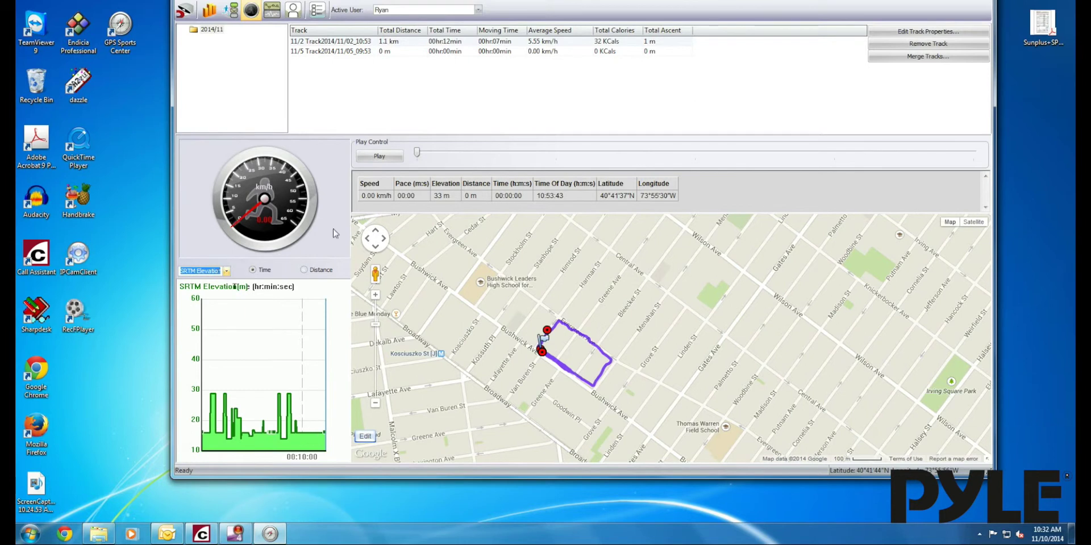
left_click(379, 156)
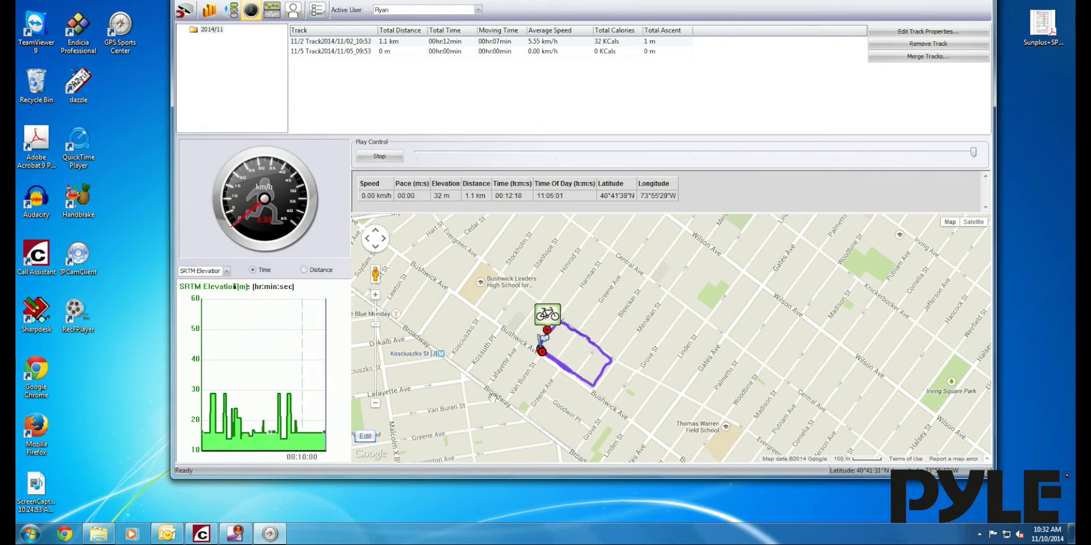
Step: Open the 11/2 route in the track editor, zoom in, and place the bike marker on its top edge
left_click(272, 10)
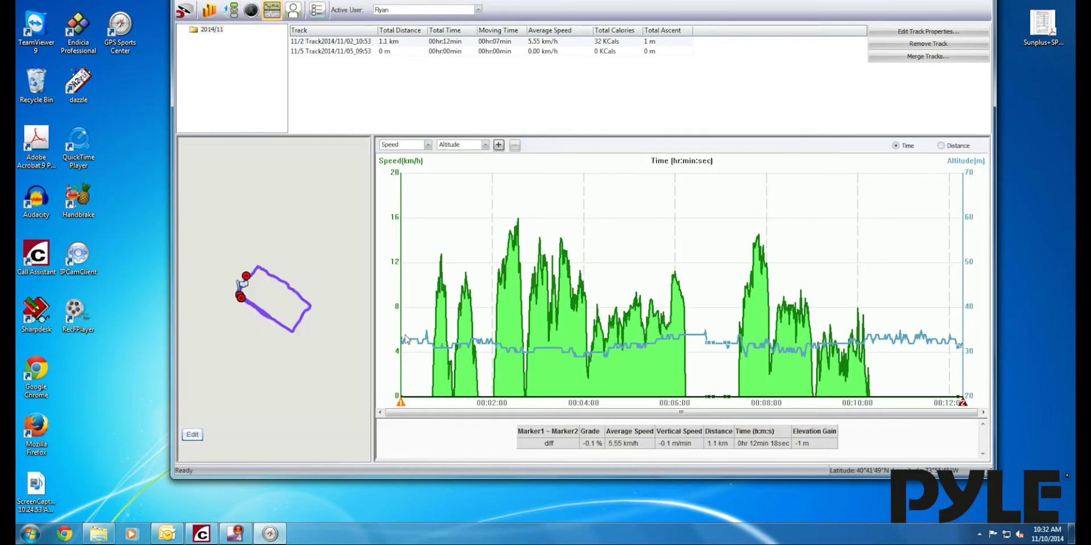
left_click(192, 434)
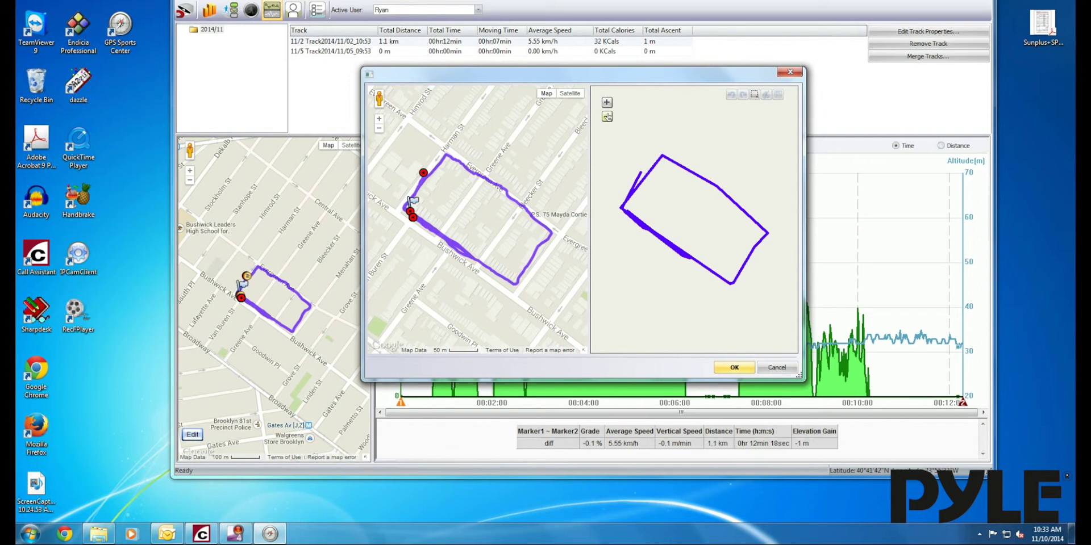
left_click(607, 117)
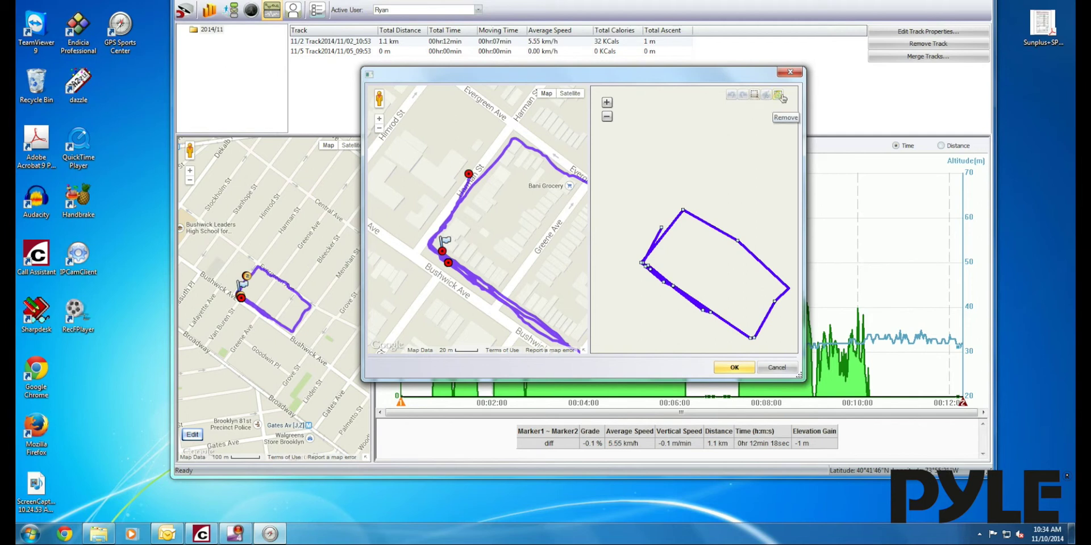
mouse_move(738, 244)
scroll(738, 244, "down", 1)
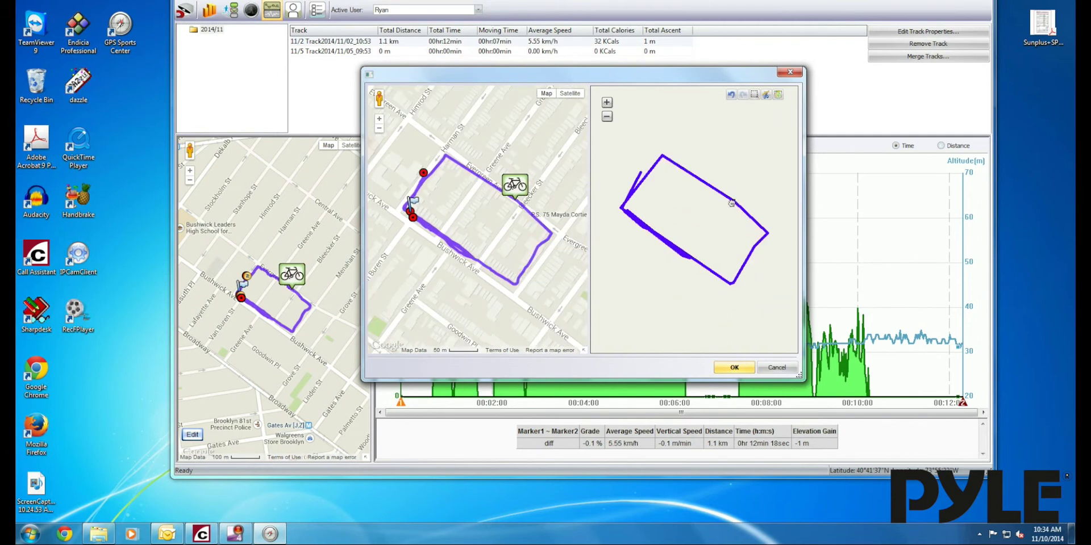
left_click(698, 179)
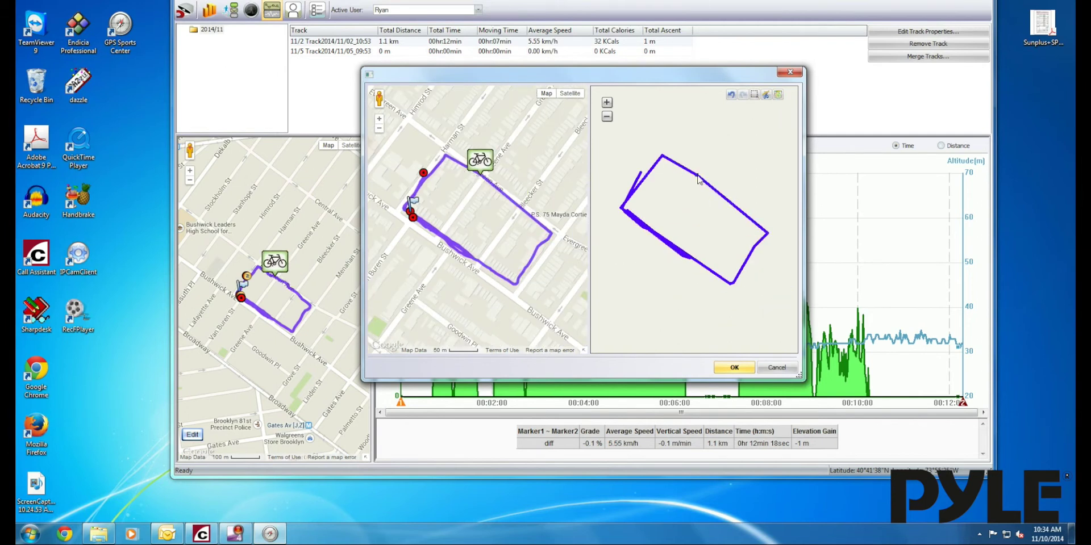
Step: Close the track editor to show the profile's Cycling totals of 00:07:47 and 1.1 km
left_click(733, 367)
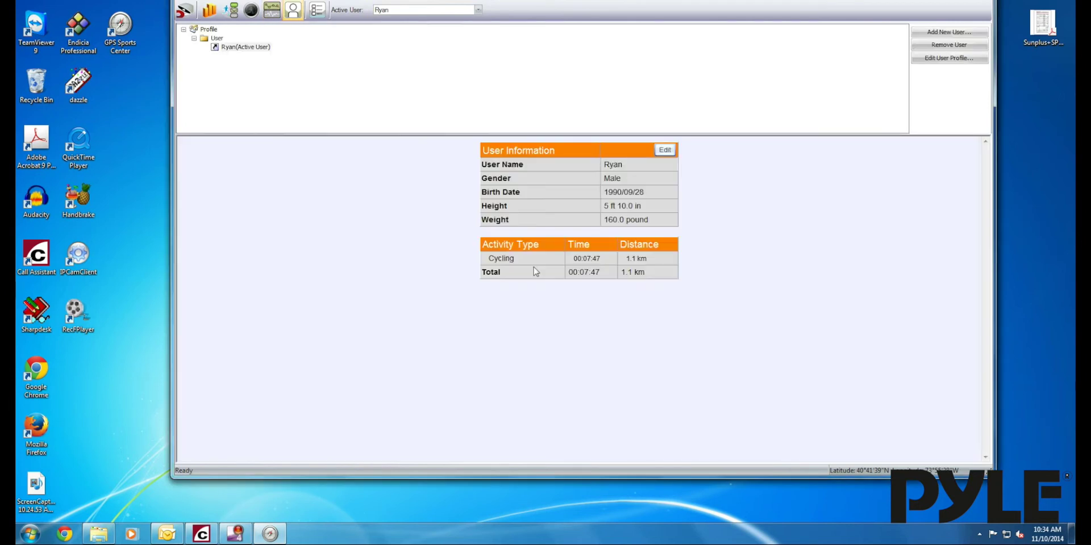